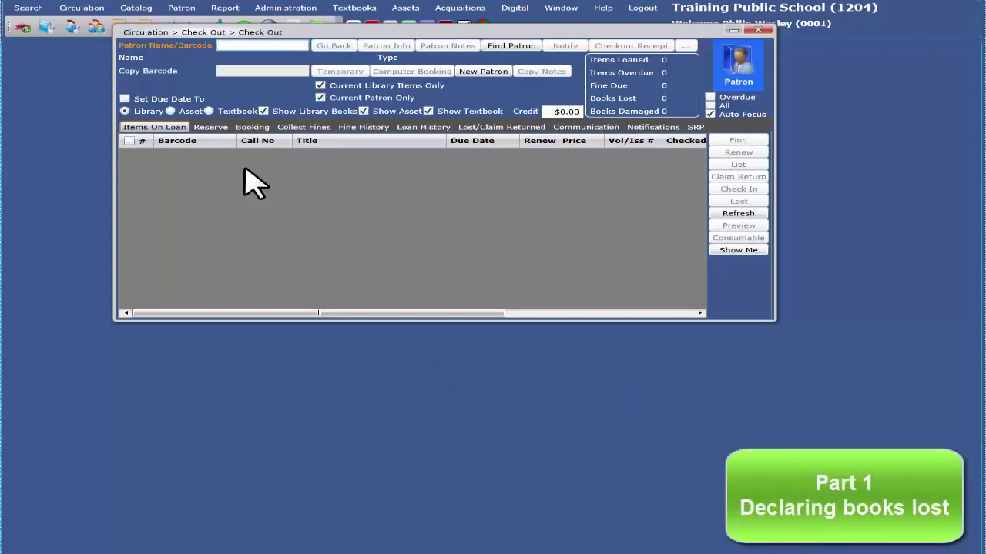
Find the patron by surname and declare Don't laugh at Giraffe lost with a $5.00 replacement cost
type("west")
key("Return")
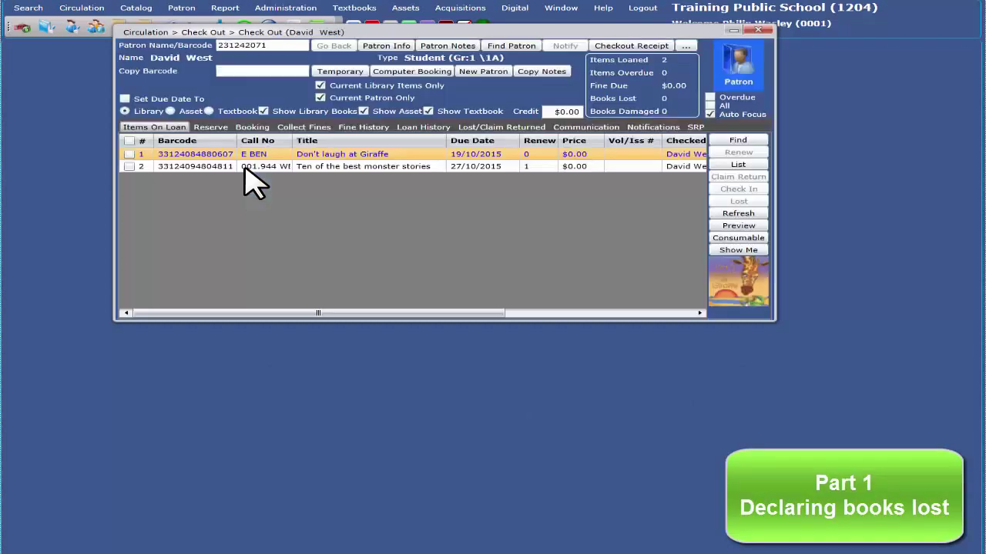
left_click(130, 167)
left_click(129, 154)
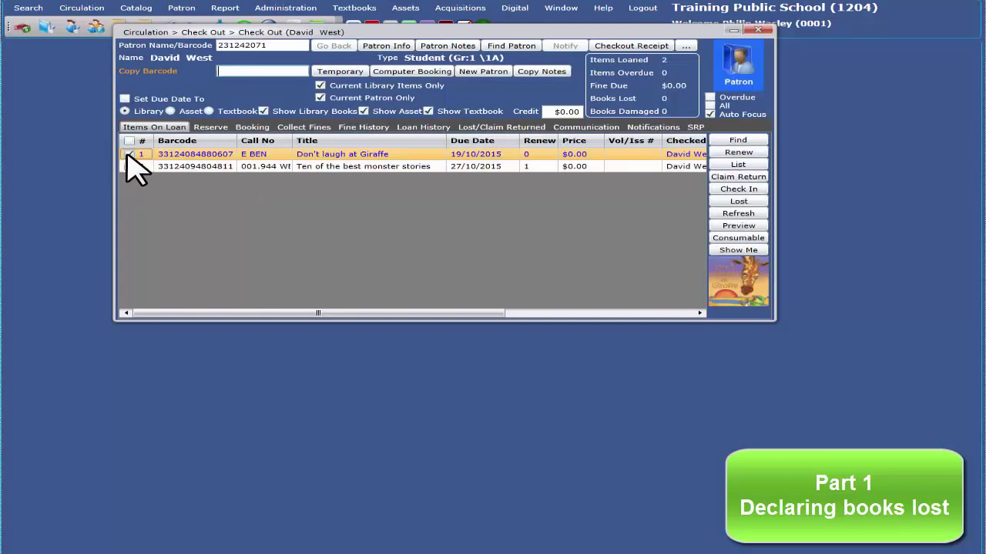
left_click(735, 201)
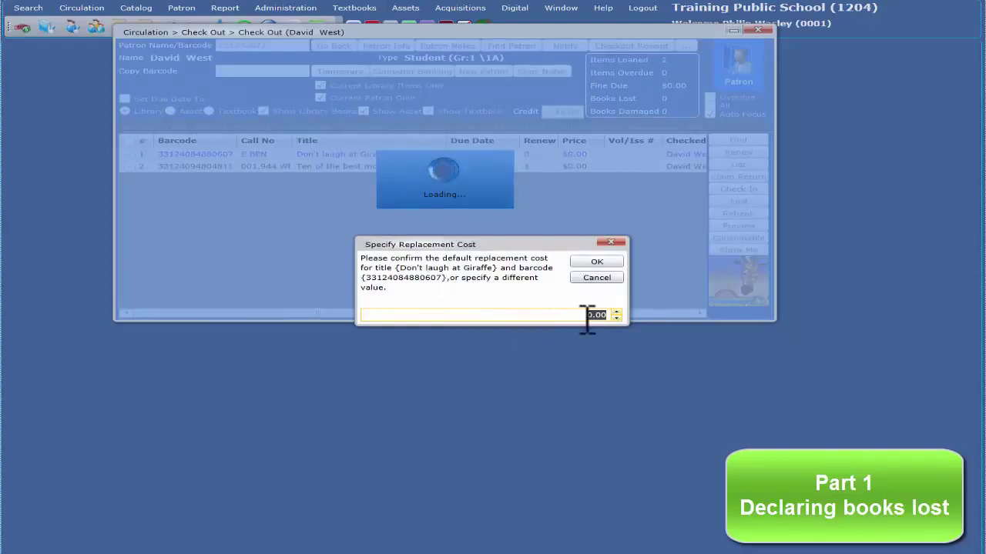
left_click_drag(589, 317, 596, 317)
type("5")
left_click(600, 262)
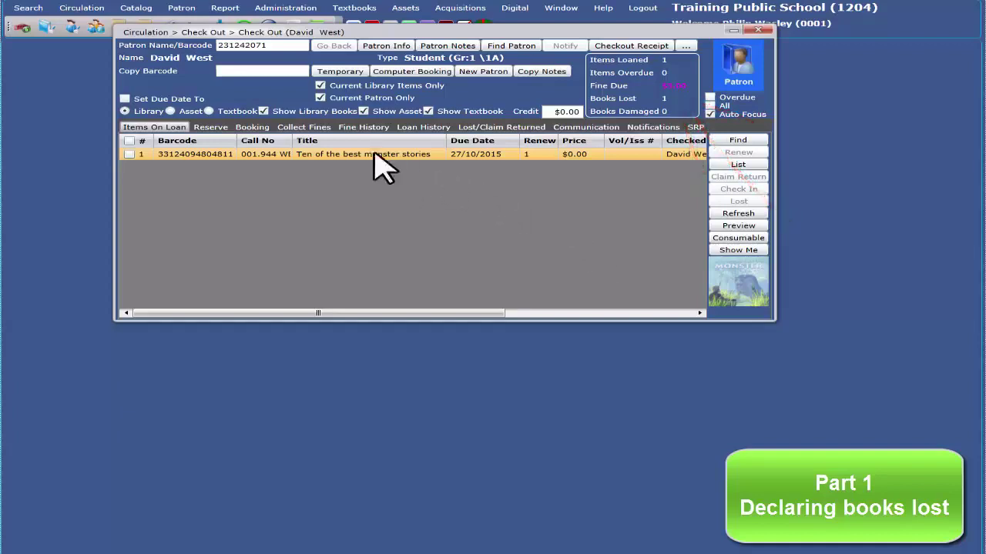
Preview the Fine and Overdue report listing the $5.00 lost-book fine for Don't laugh at Giraffe
left_click(310, 128)
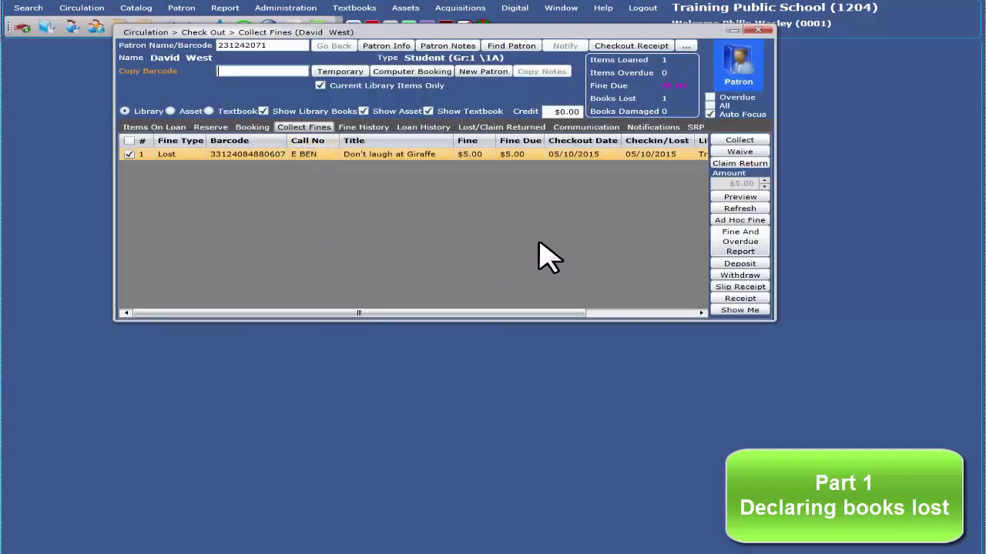
left_click(751, 241)
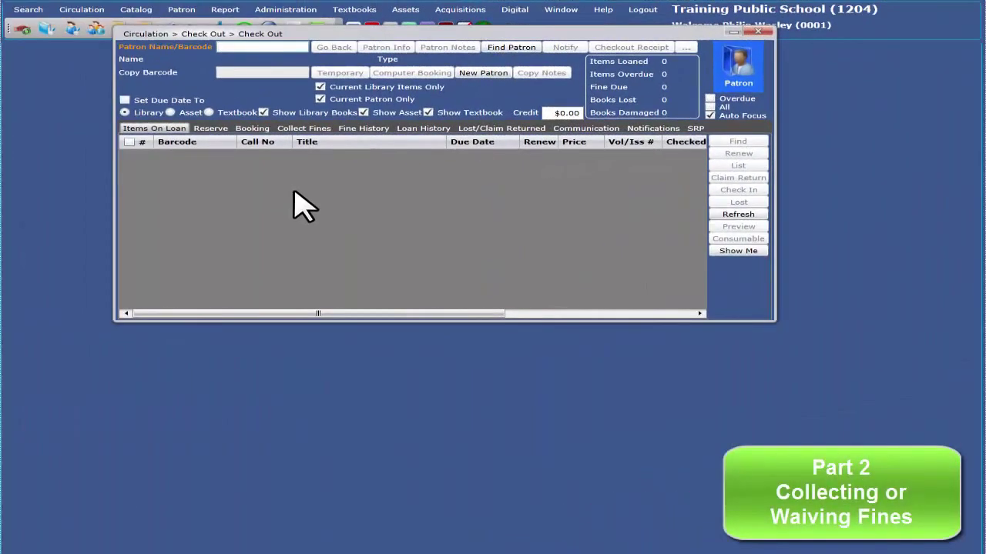
Load the patron and collect $8.00 for The very cranky bear, excluding the Giraffe fine
type("st")
key("Return")
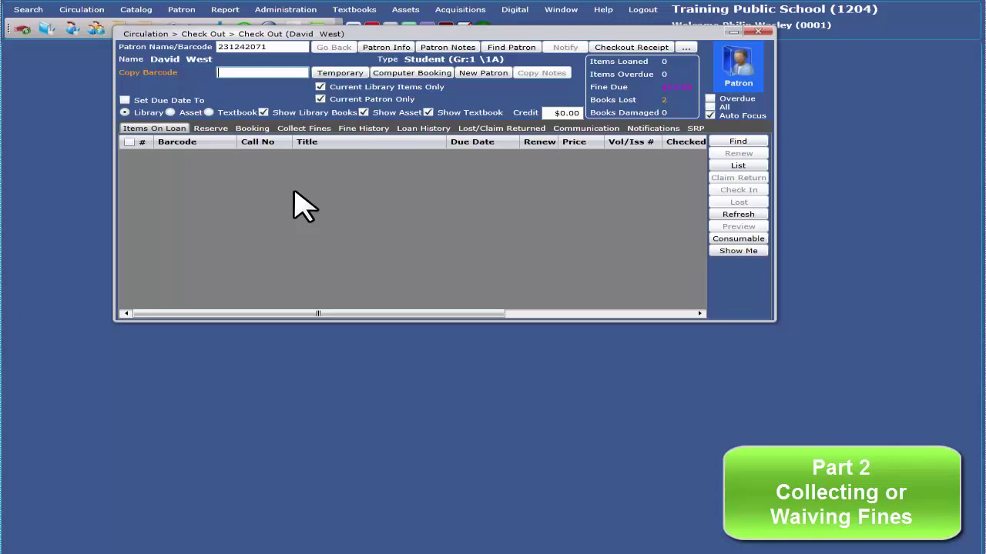
left_click(305, 129)
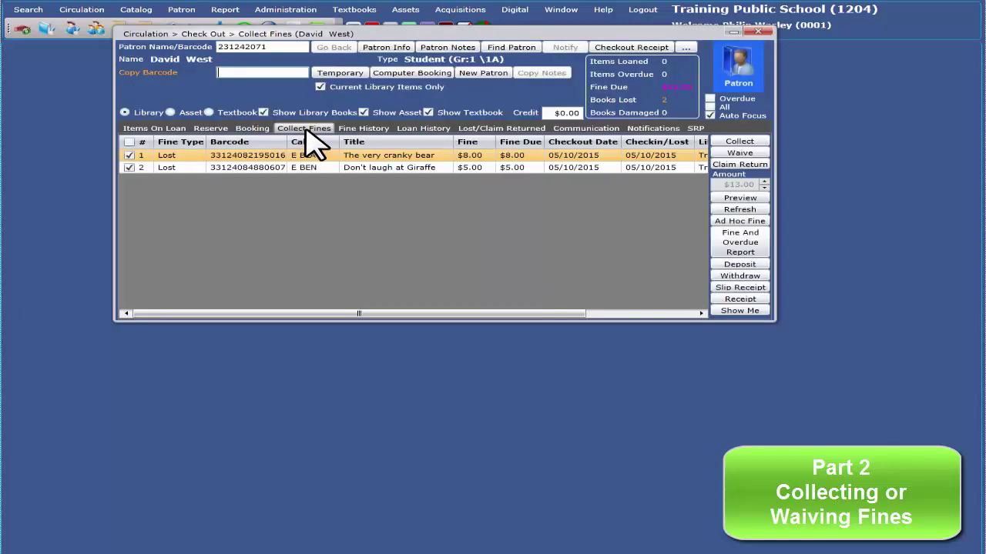
left_click(129, 168)
left_click(739, 141)
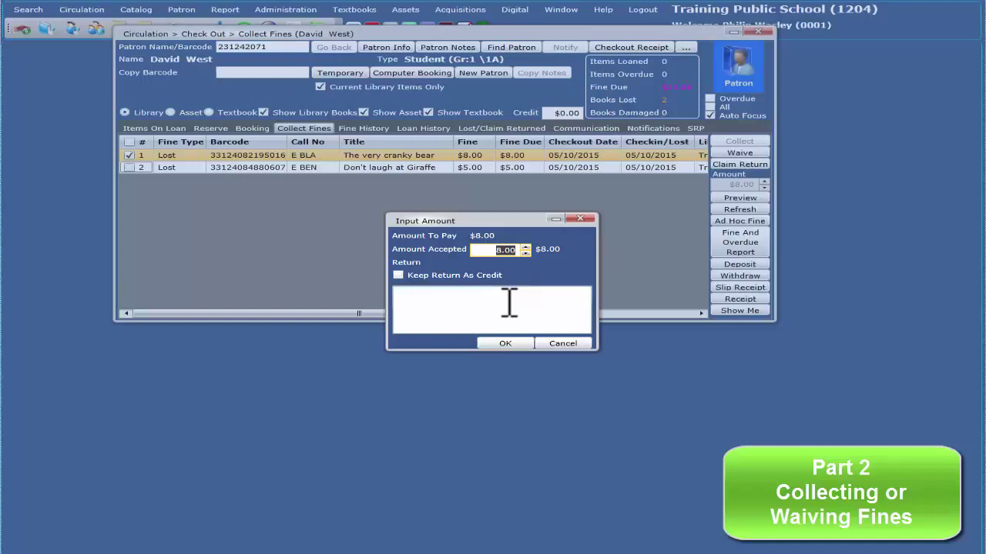
left_click(502, 344)
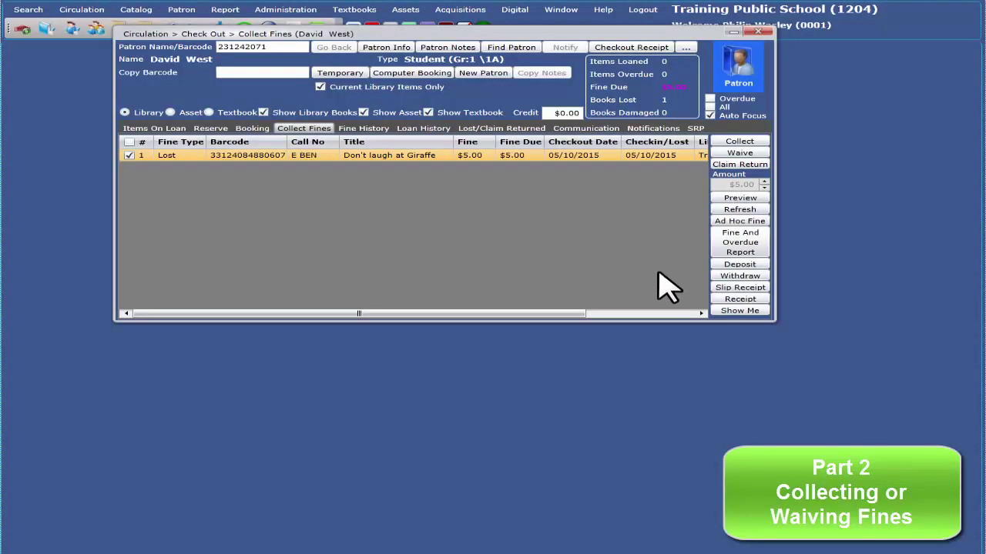
Print a Payments Received receipt for today's date, then close it
left_click(737, 300)
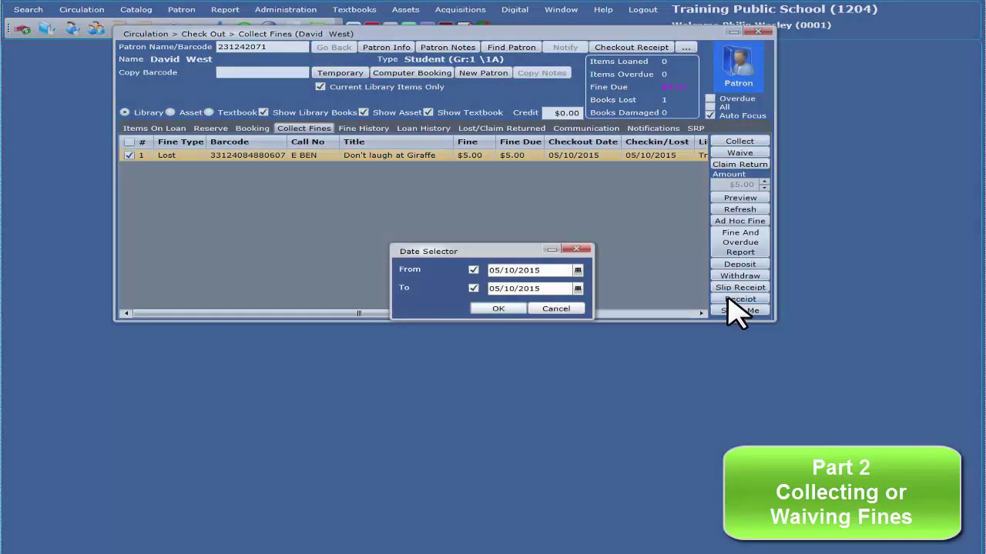
left_click(499, 308)
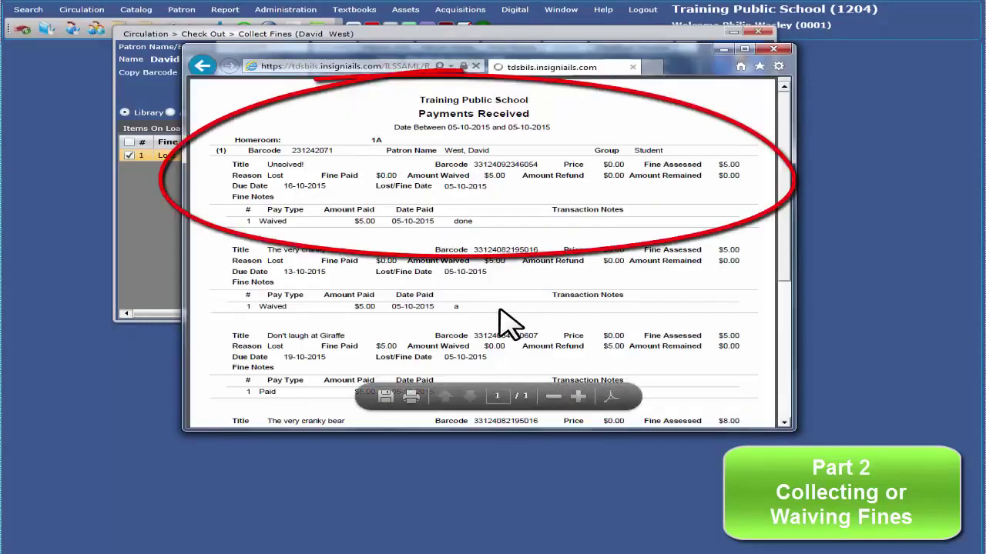
left_click(774, 51)
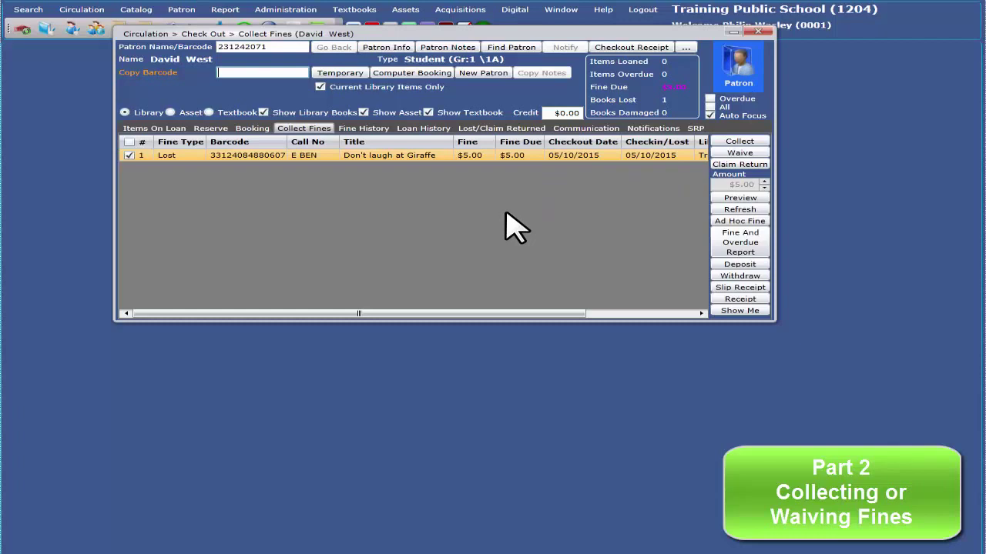
Waive the full $5.00 Giraffe fine with the note 'waive'
left_click(739, 152)
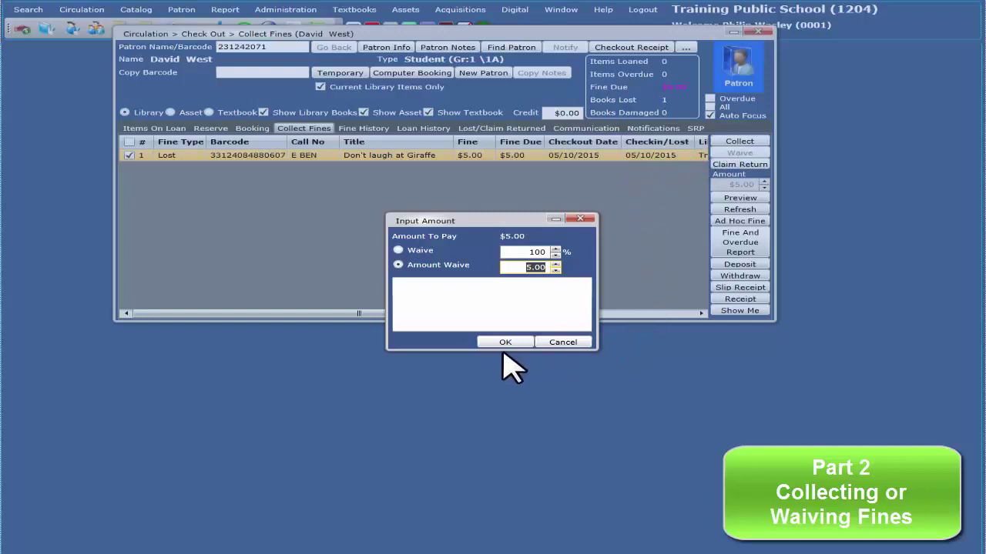
left_click(451, 308)
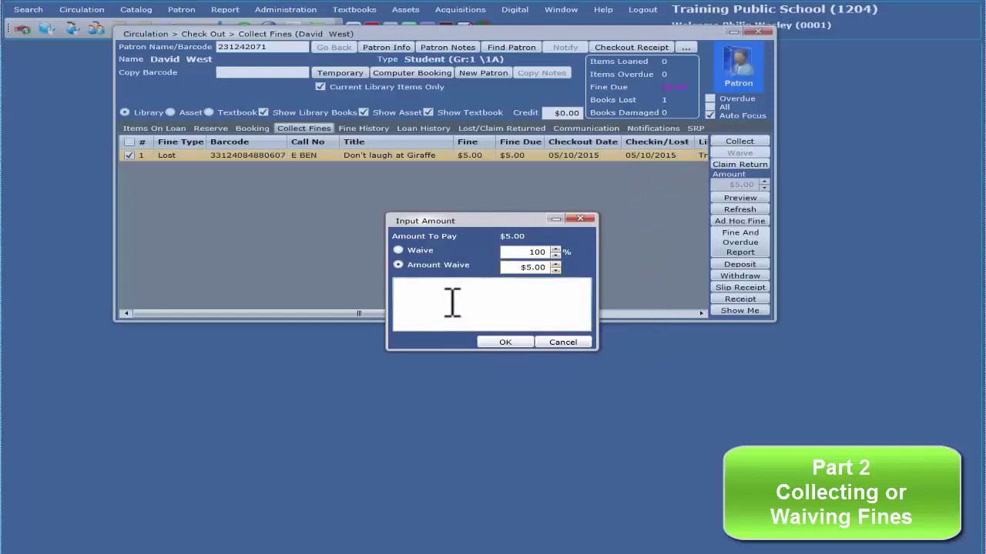
type("waive")
left_click(505, 343)
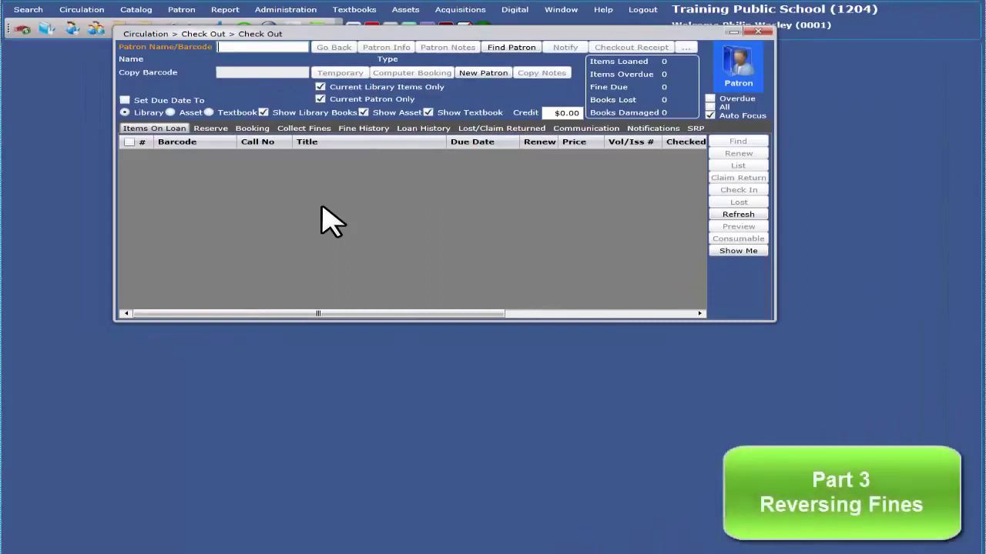
Load the patron by barcode and display their fine history
type("231242071")
key("Return")
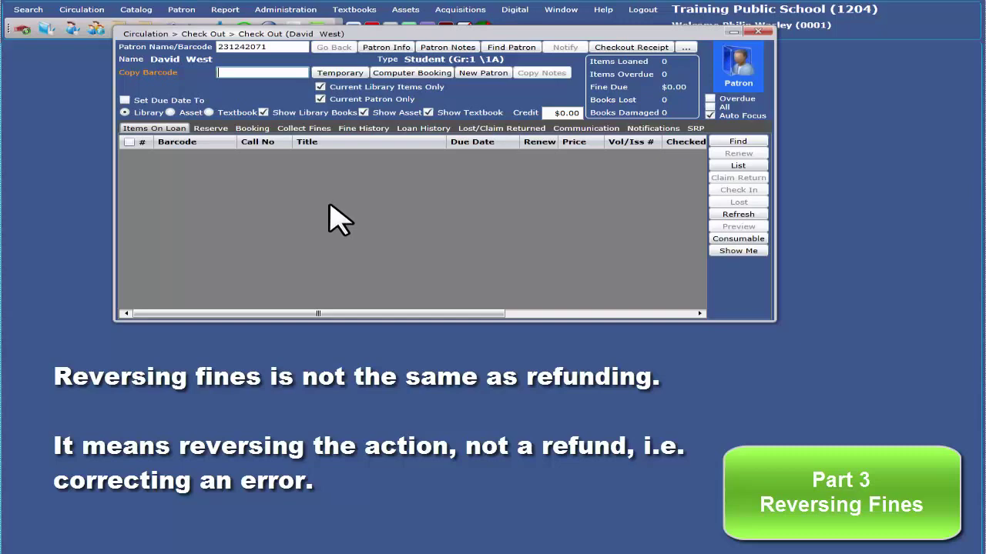
left_click(365, 129)
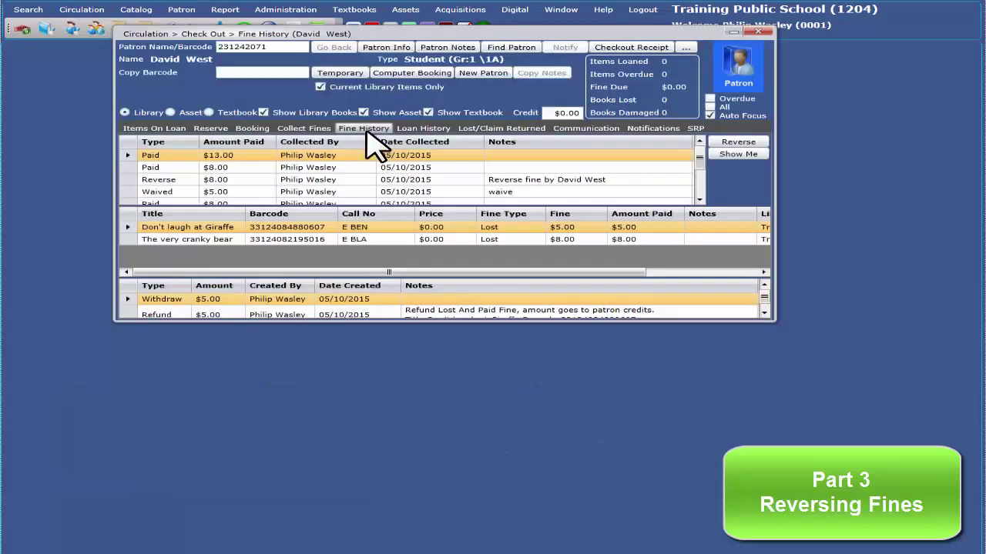
Reverse the $13.00 payment as a mistake, reinstating the $8.00 and $5.00 fines
left_click(171, 154)
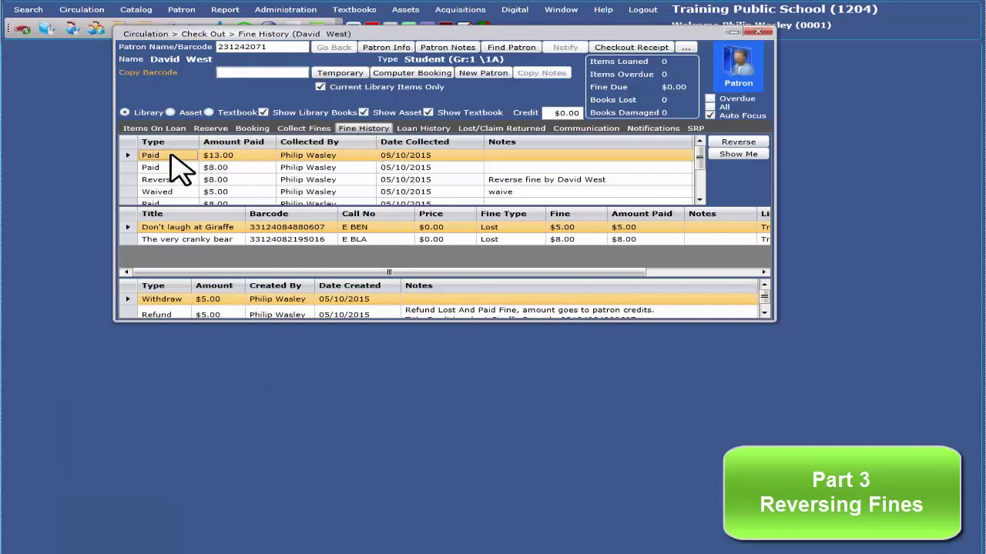
left_click(737, 143)
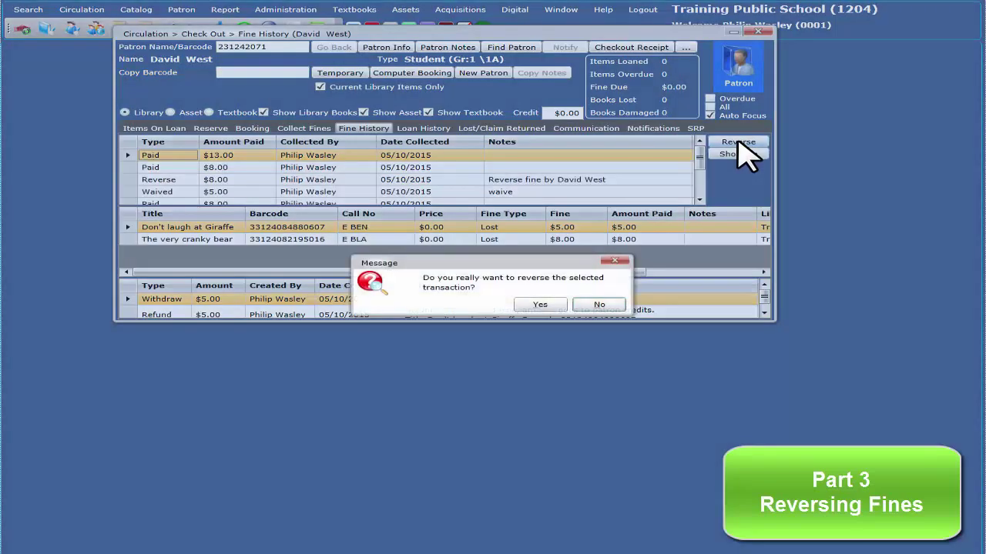
left_click(541, 304)
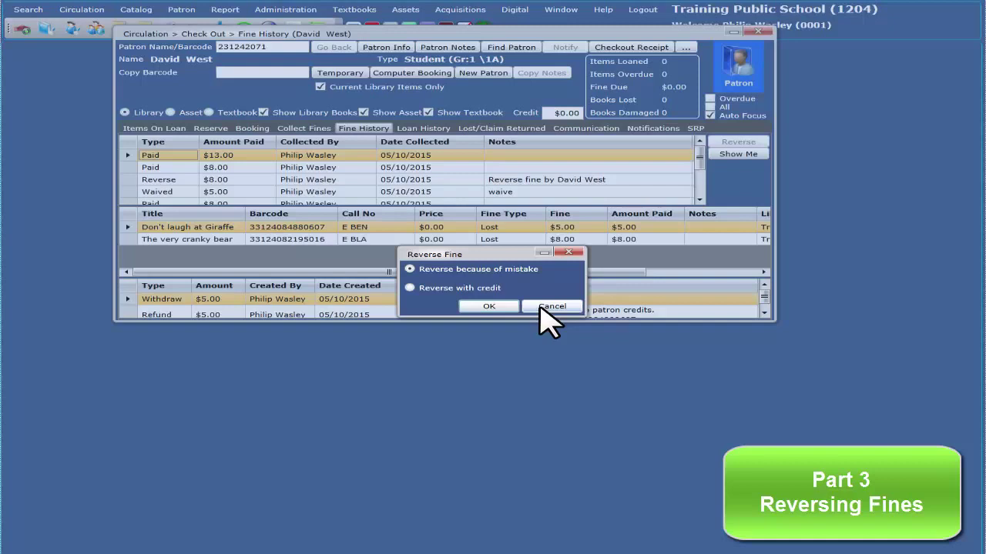
left_click(490, 307)
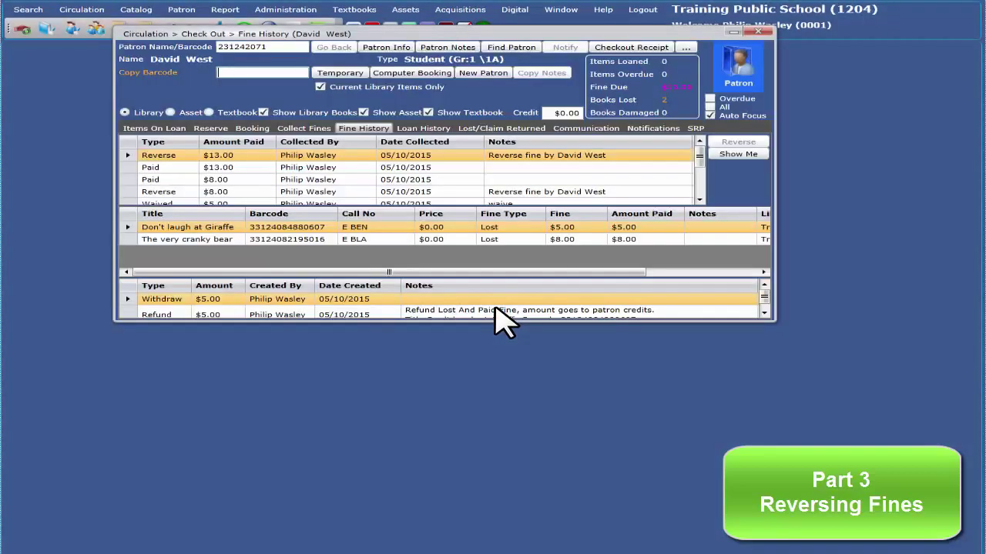
left_click(303, 129)
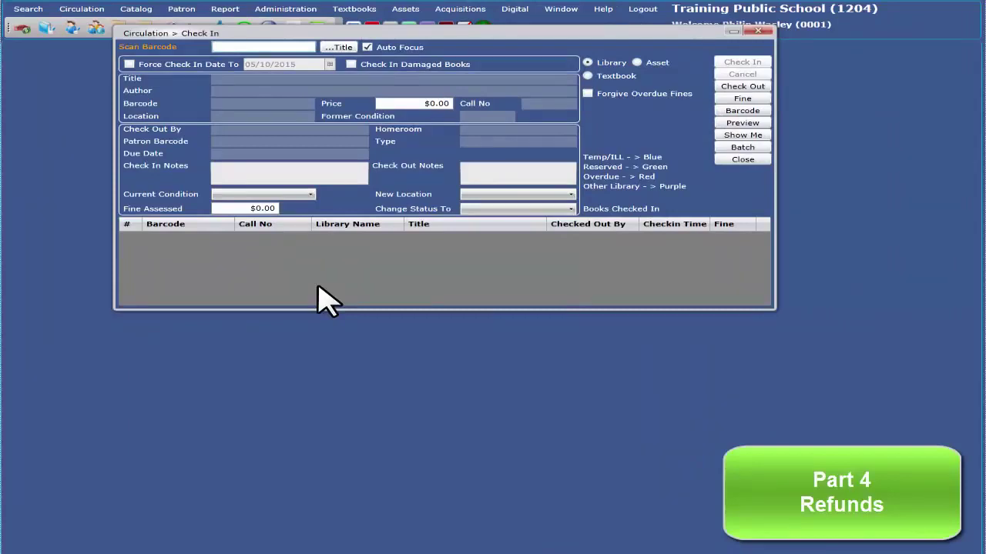
type("33124082195016")
key("Return")
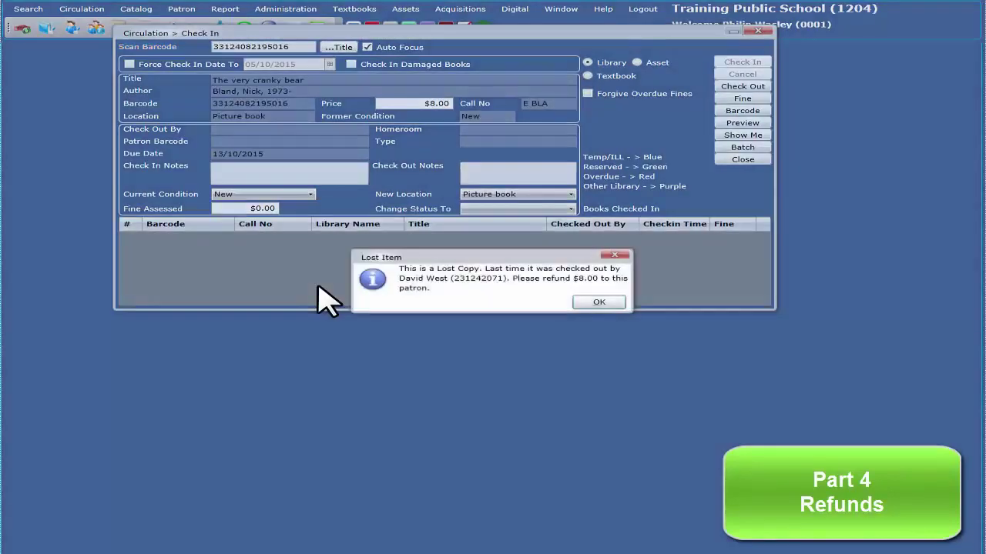
left_click(579, 301)
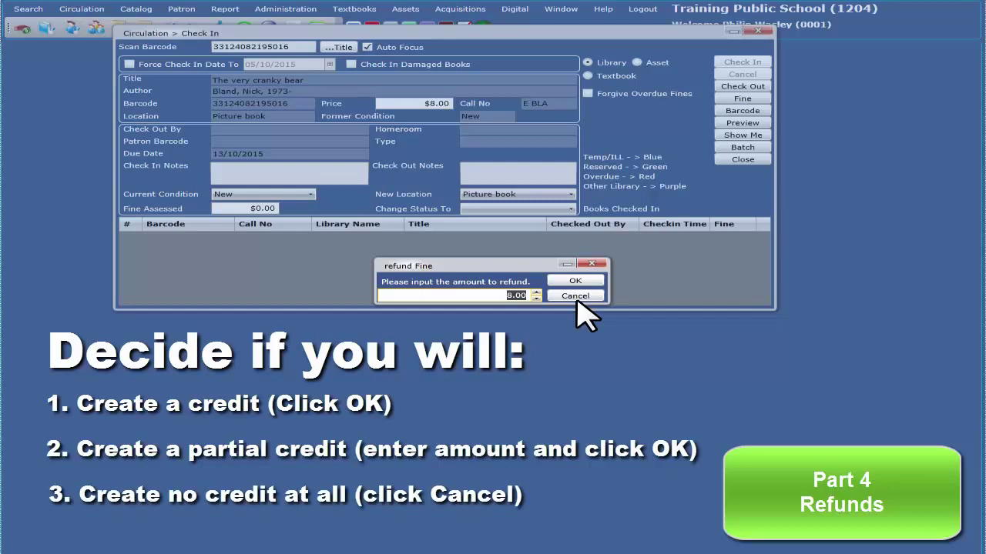
left_click(573, 281)
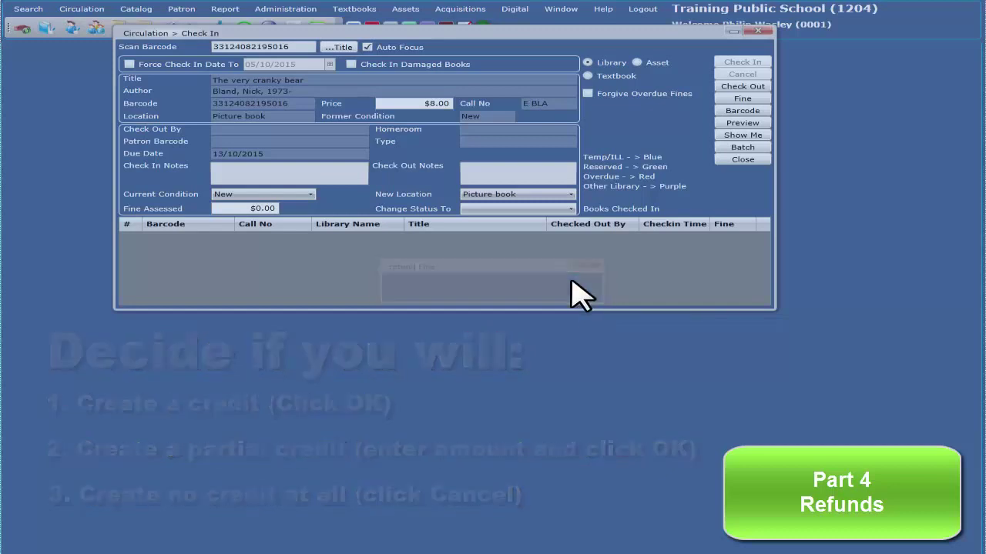
left_click_drag(317, 33, 286, 115)
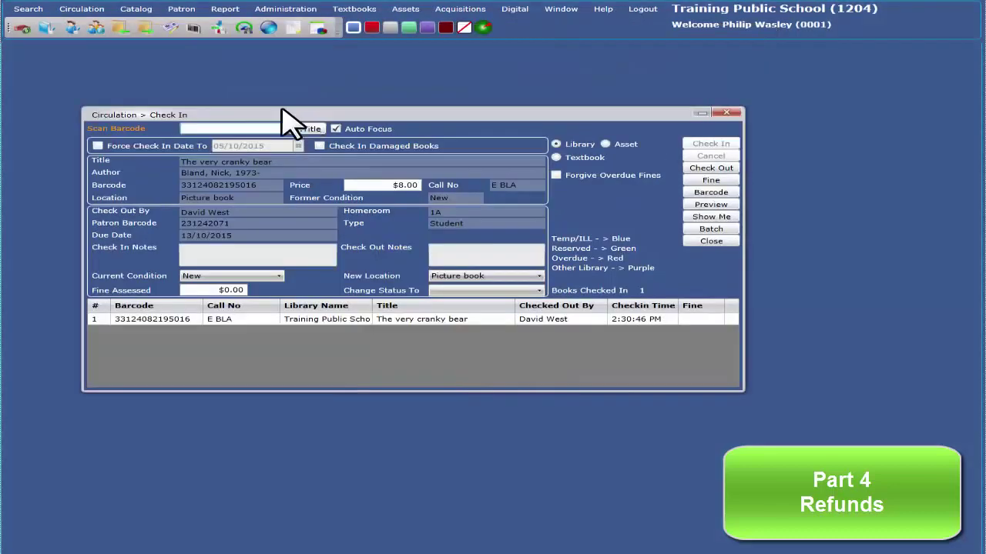
Reload the patron in a new Check Out window and withdraw their $13.00 credit
left_click(144, 28)
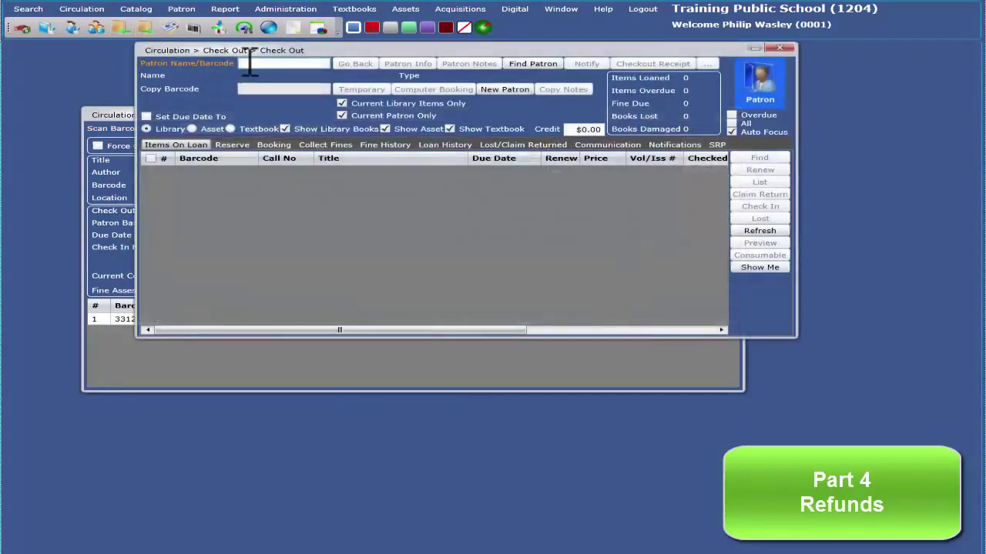
type("west")
key("Return")
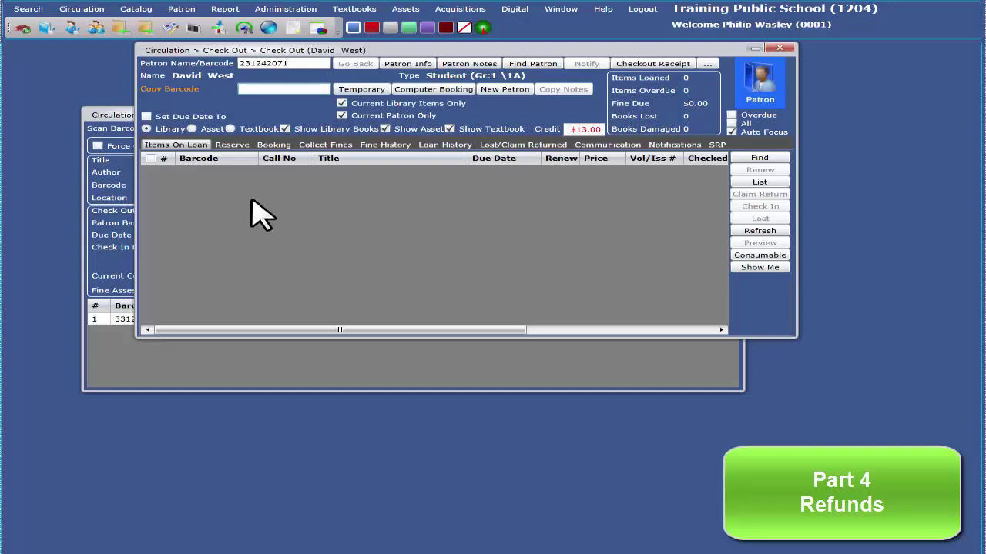
left_click(328, 147)
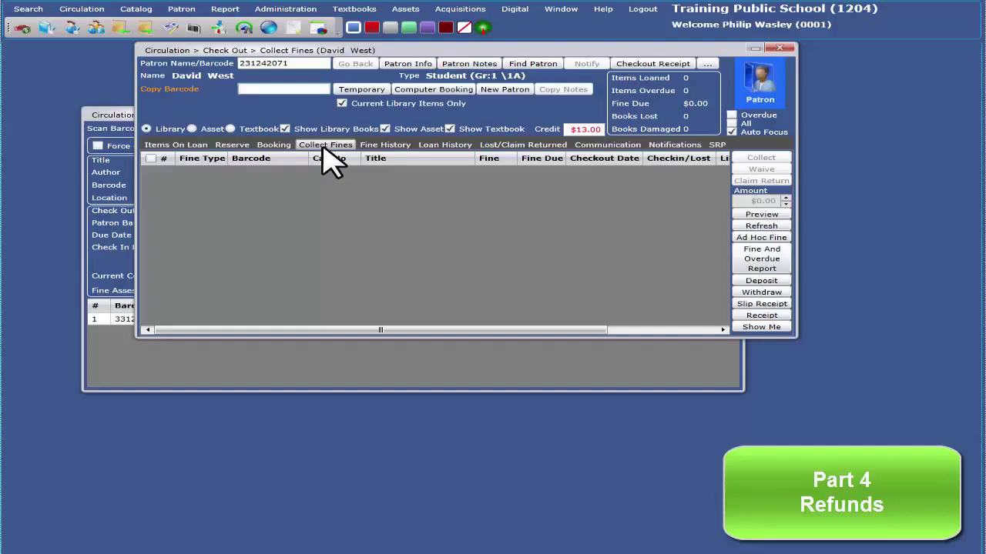
left_click(771, 293)
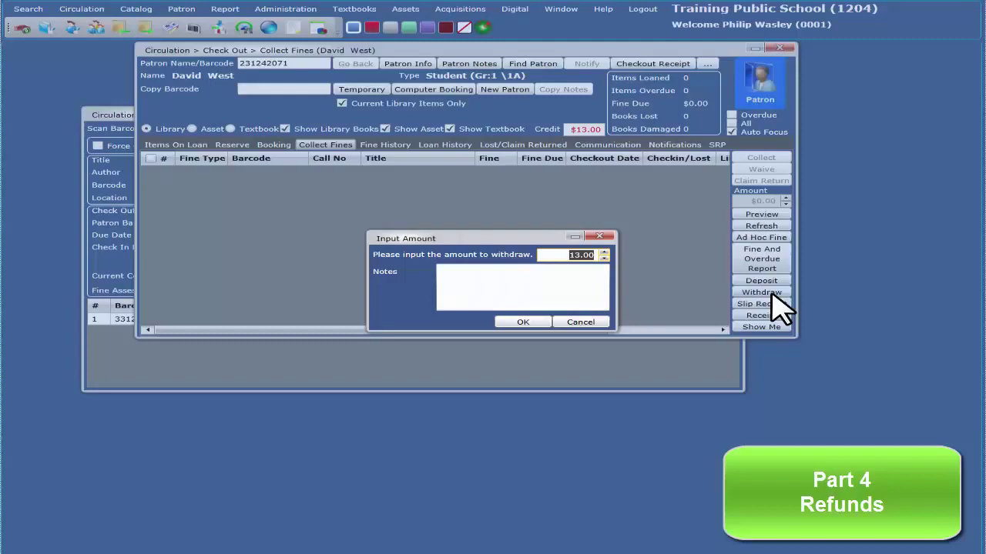
left_click(538, 324)
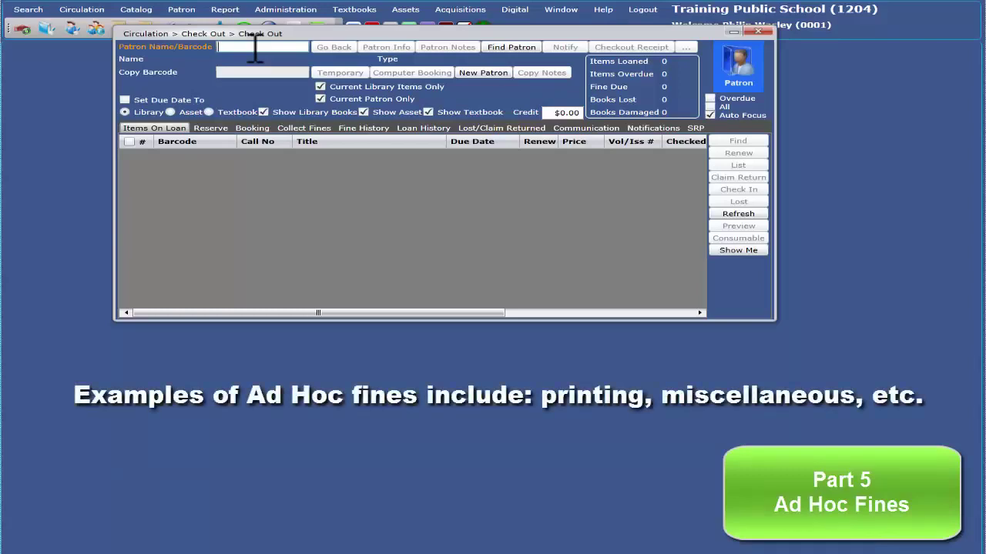
Look up the patron by surname and show their outstanding fines
type("west")
key("Return")
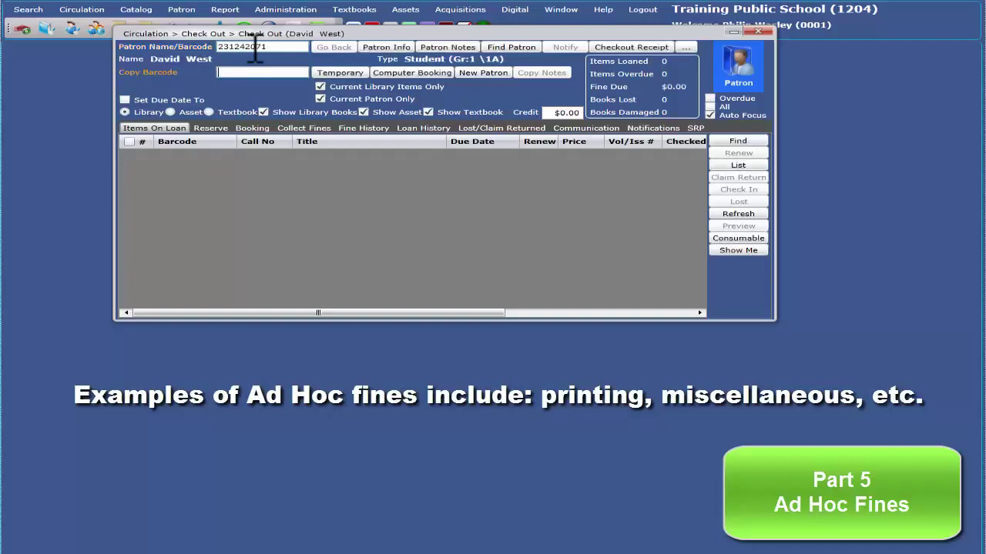
left_click(316, 129)
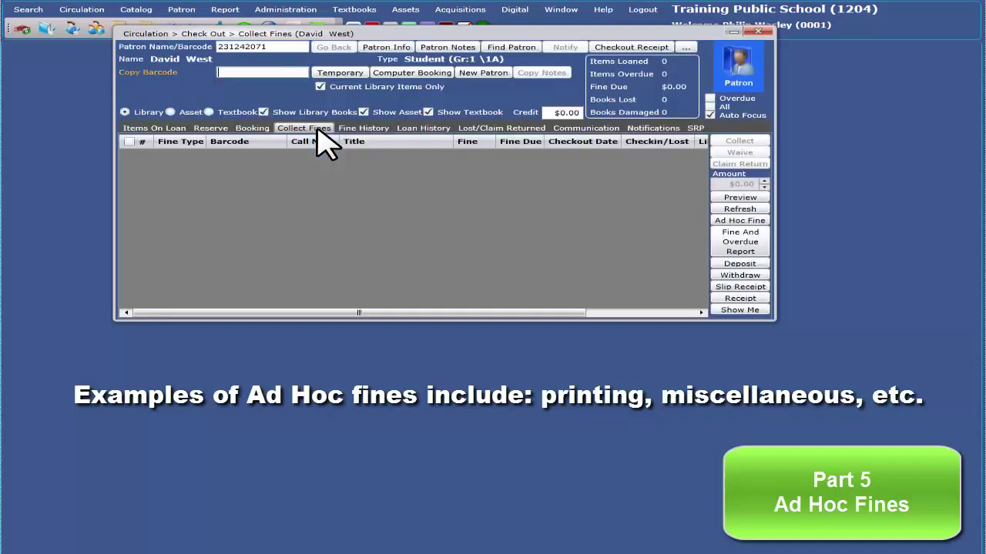
Add a $1.00 Printing ad hoc fine with the note 'photocopy'
left_click(741, 222)
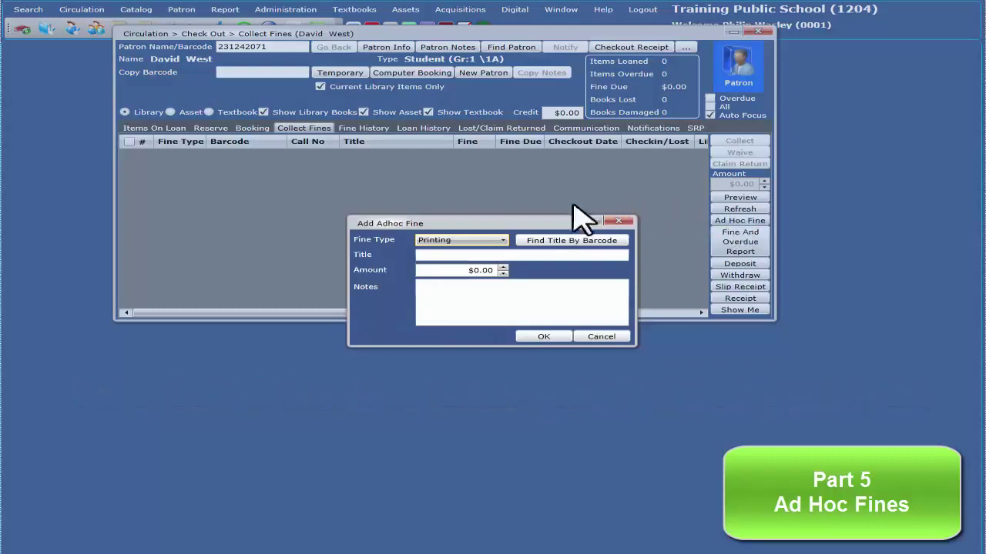
left_click(504, 241)
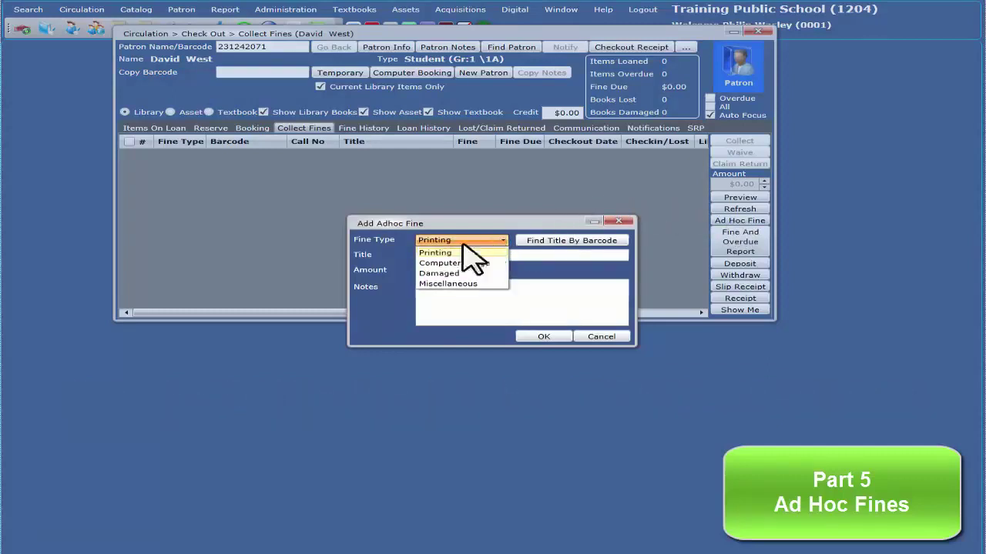
left_click(454, 253)
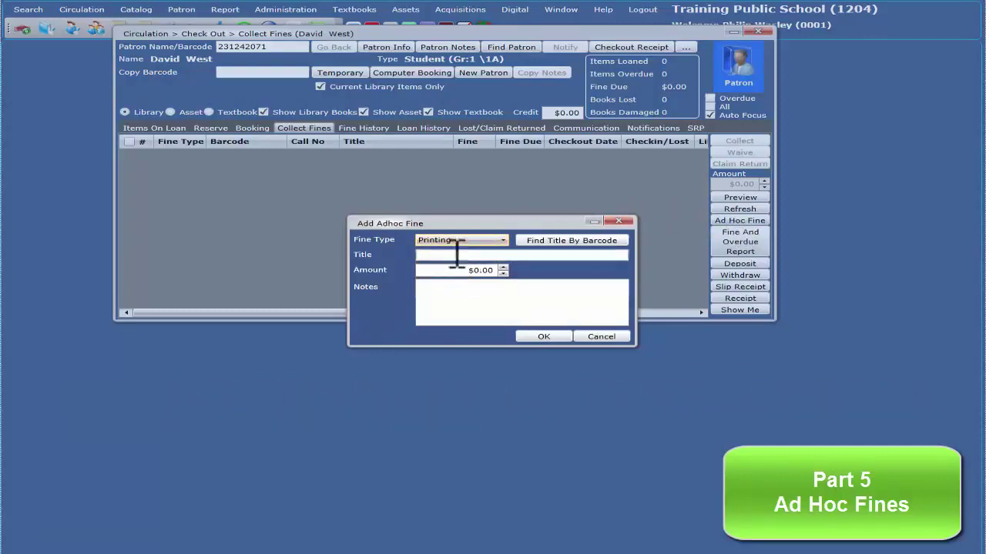
left_click(478, 270)
type("1")
left_click(492, 302)
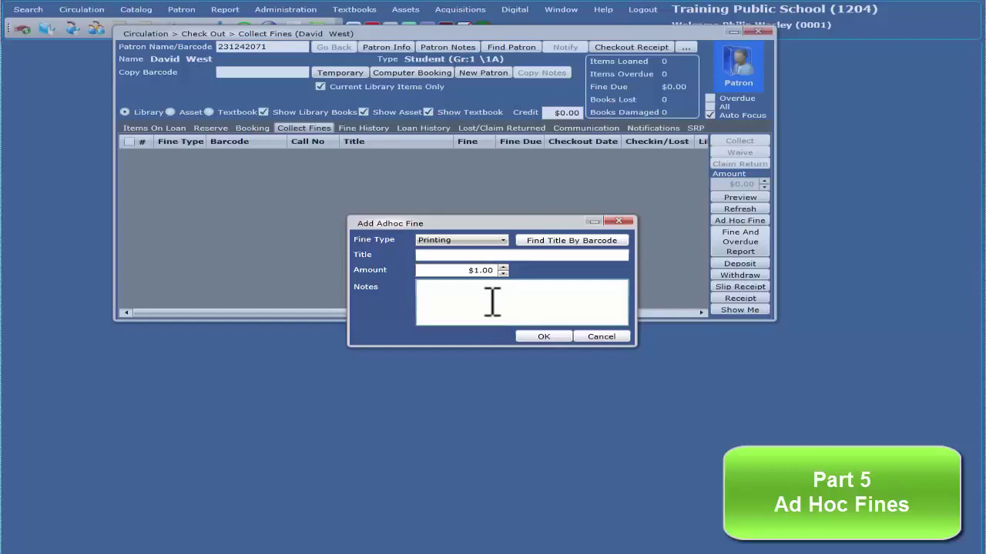
type("photocopy")
left_click(537, 337)
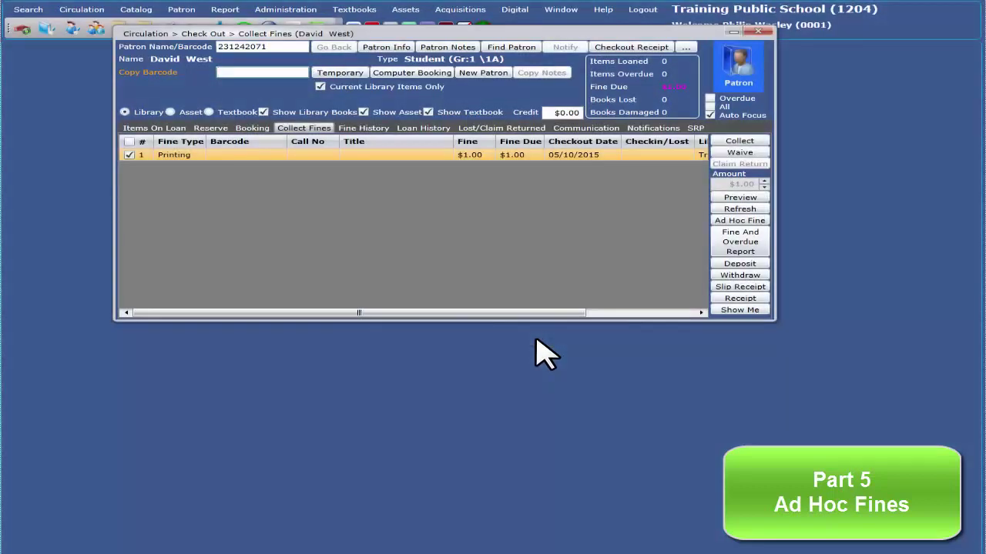